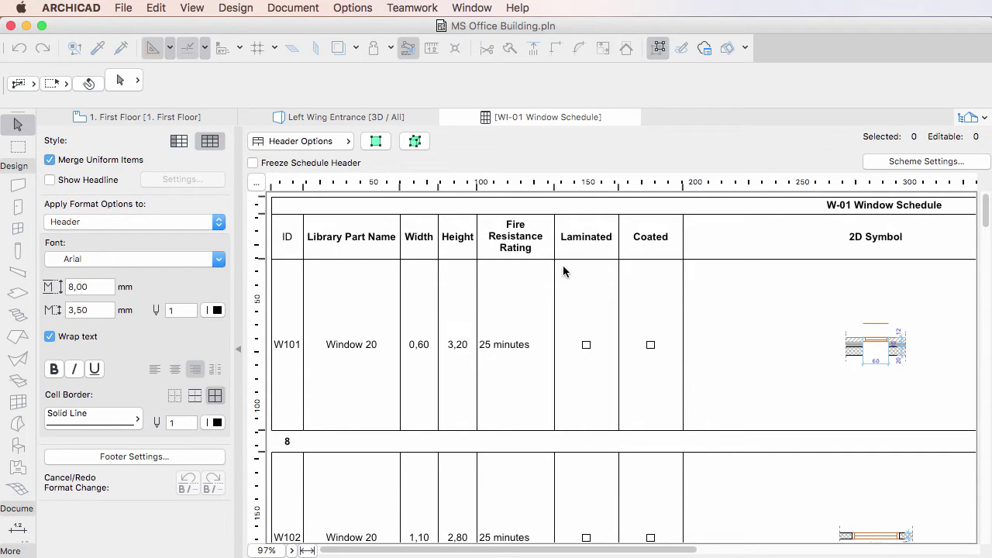
Select the Fire Resistance Rating, Laminated and Coated columns in the WI-01 Window Schedule
click(514, 287)
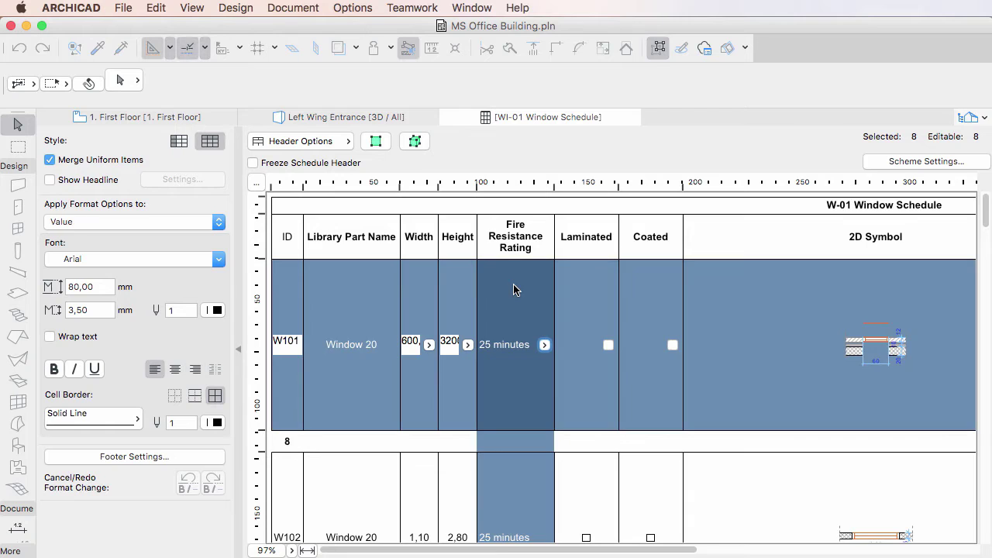
click(587, 291)
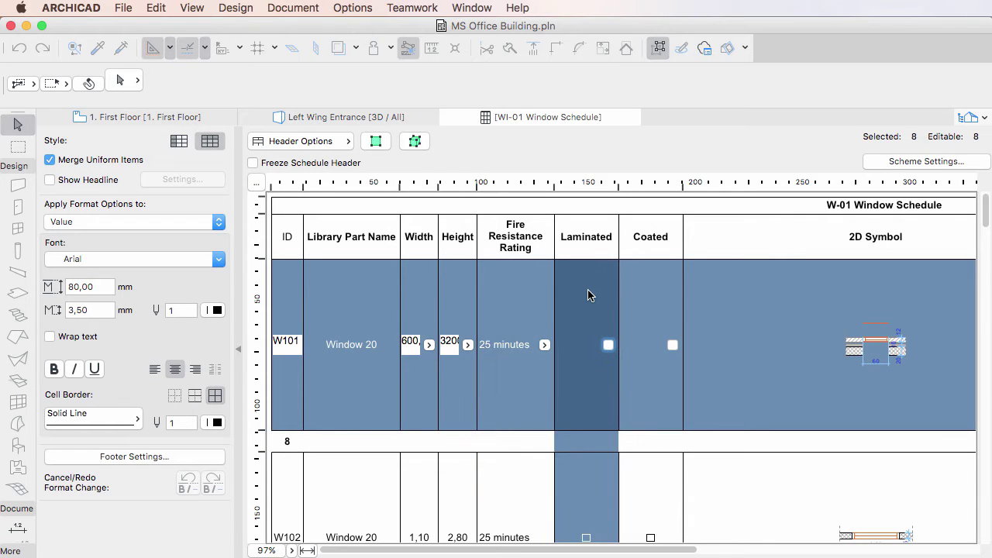
click(649, 292)
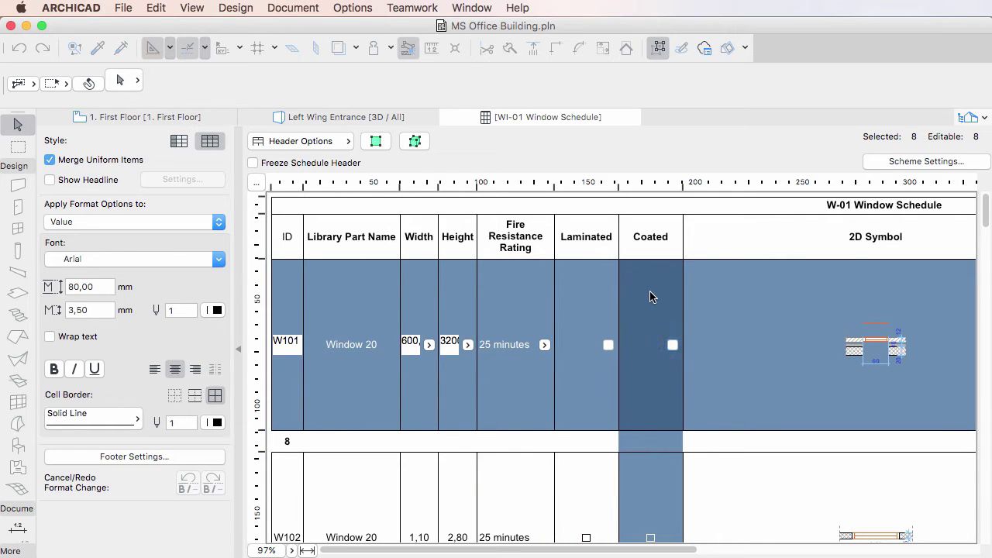
Check the Fire Resistance Rating, Laminated and Coated fields in Scheme Settings, then cancel without changes
click(876, 164)
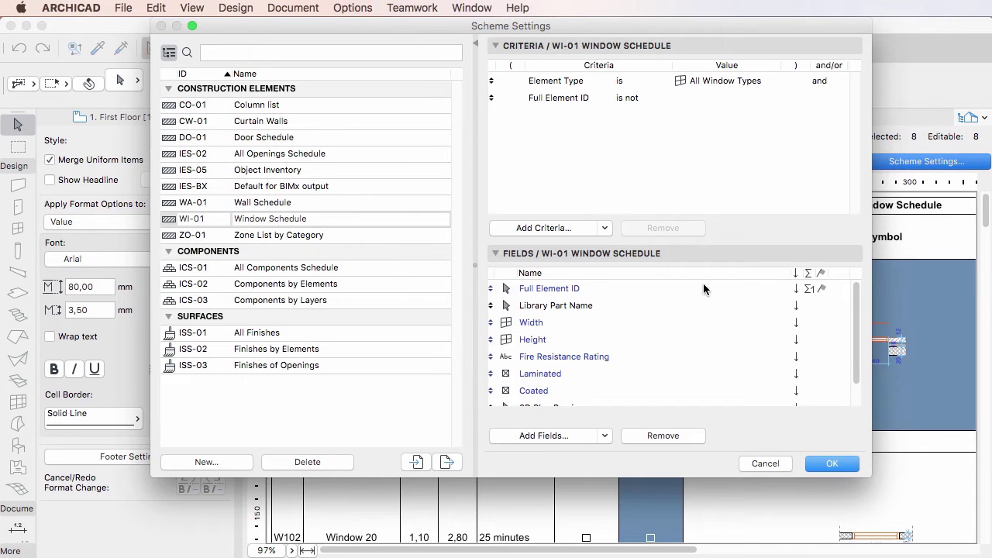
click(627, 358)
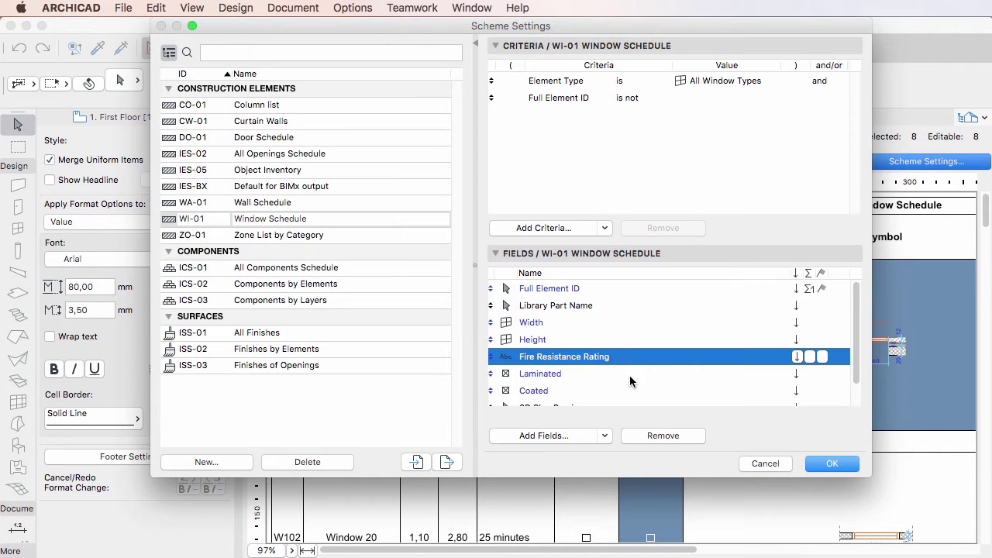
click(630, 374)
click(632, 391)
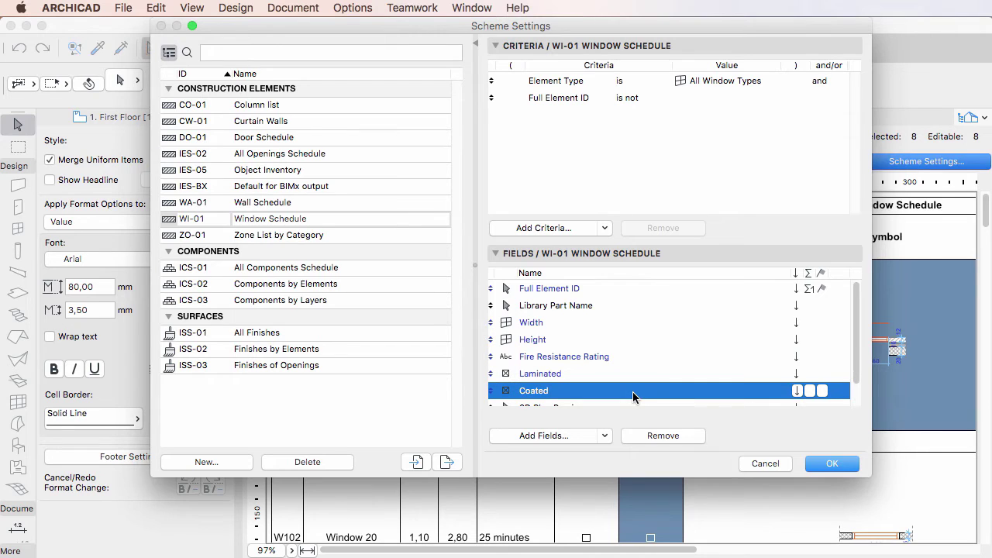
click(764, 464)
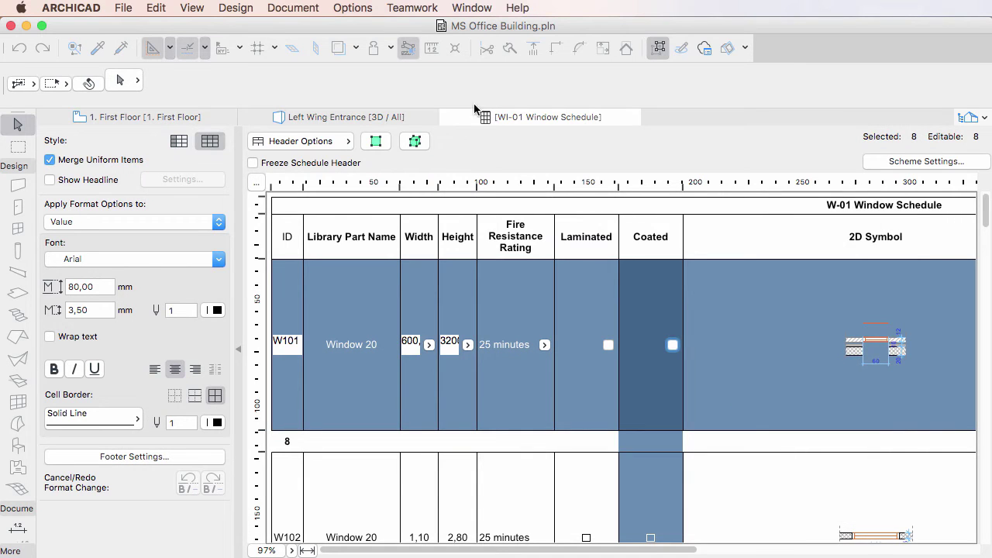
Close the WI-01 Window Schedule and open Document > Schedules > Scheme Settings
click(447, 117)
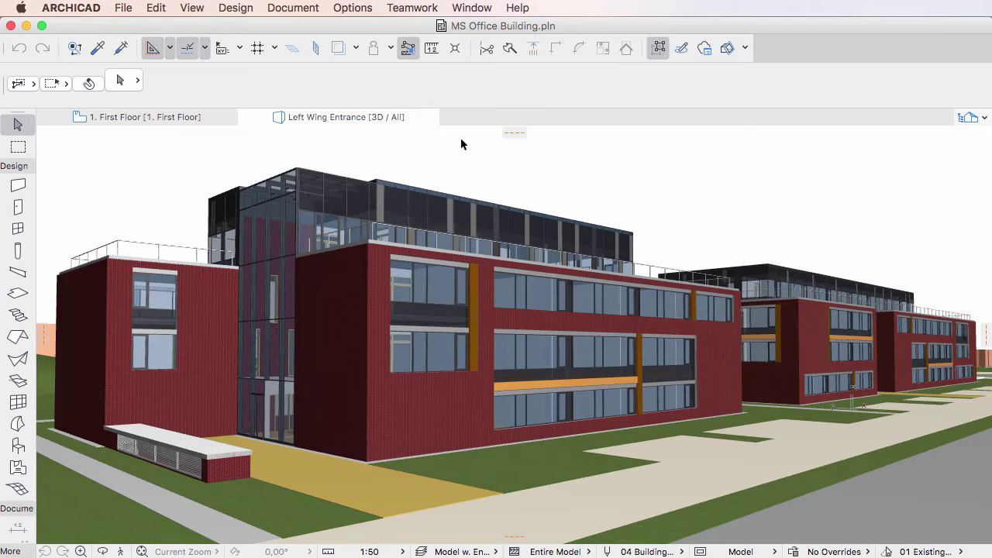
click(300, 9)
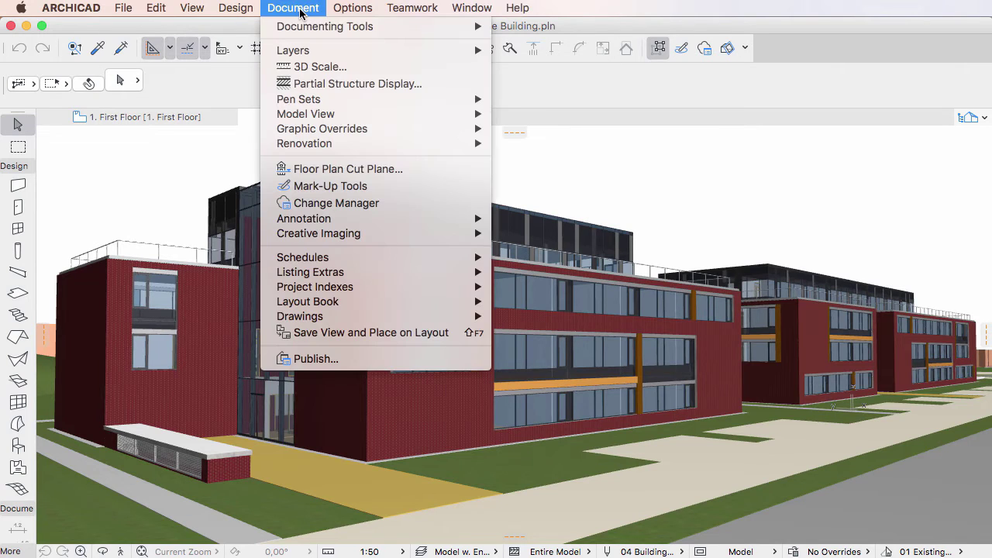
mouse_move(383, 256)
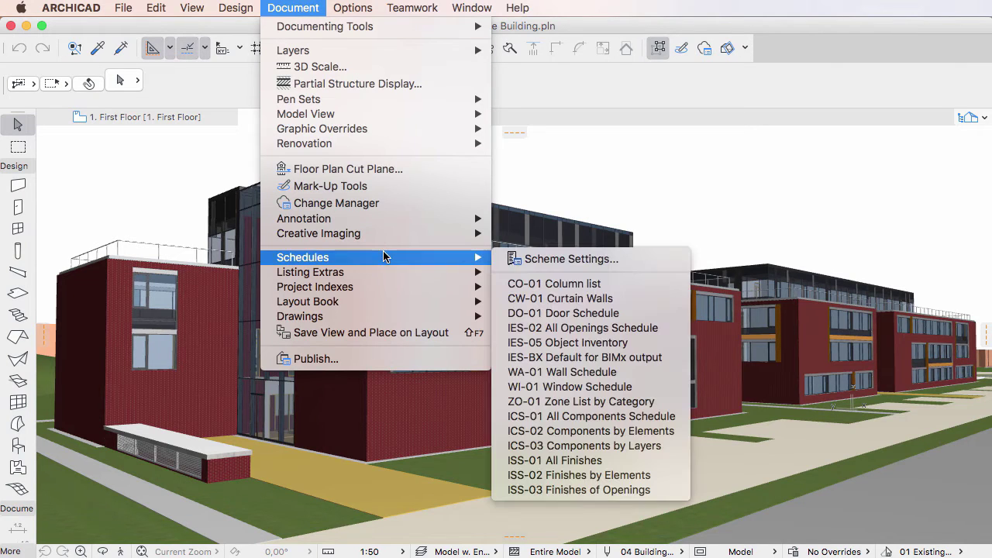
click(636, 259)
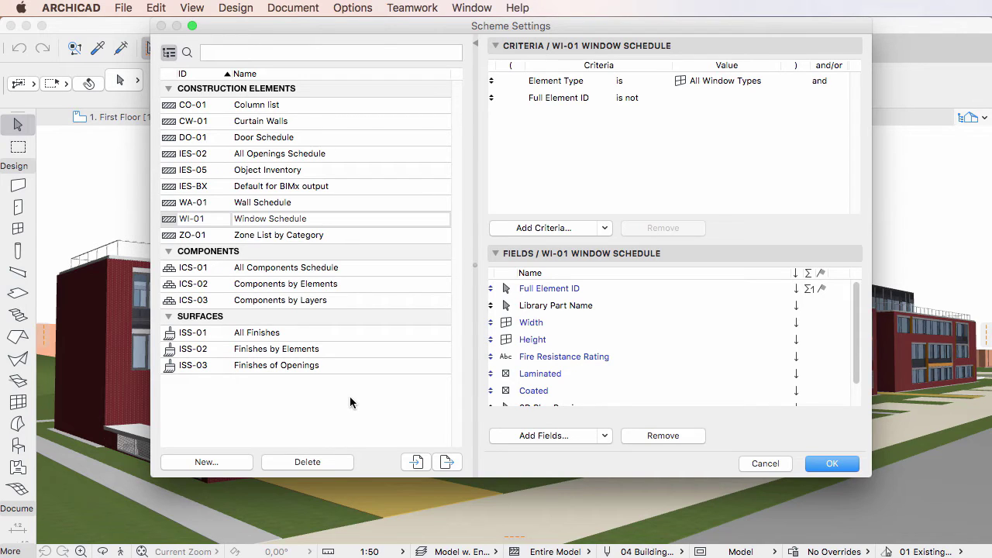
click(319, 88)
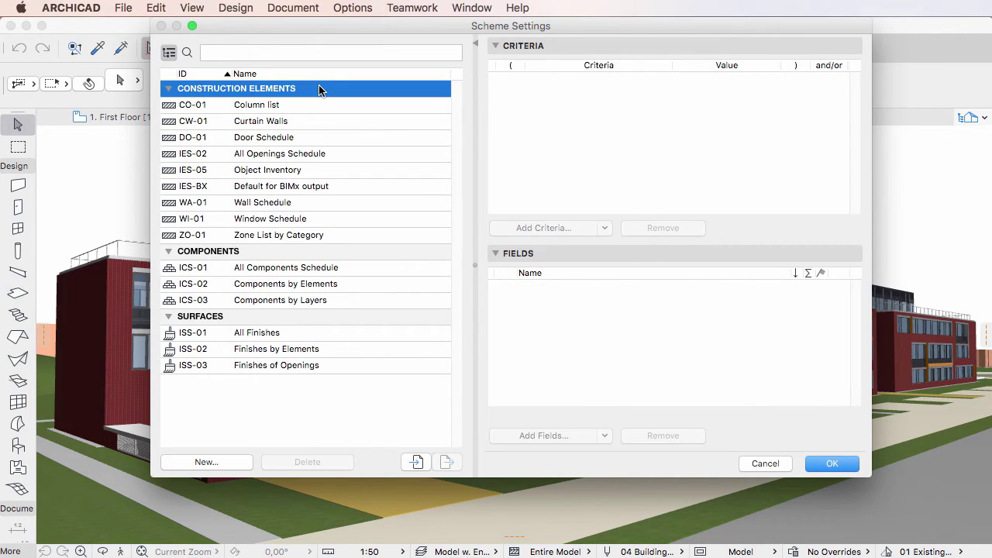
click(333, 252)
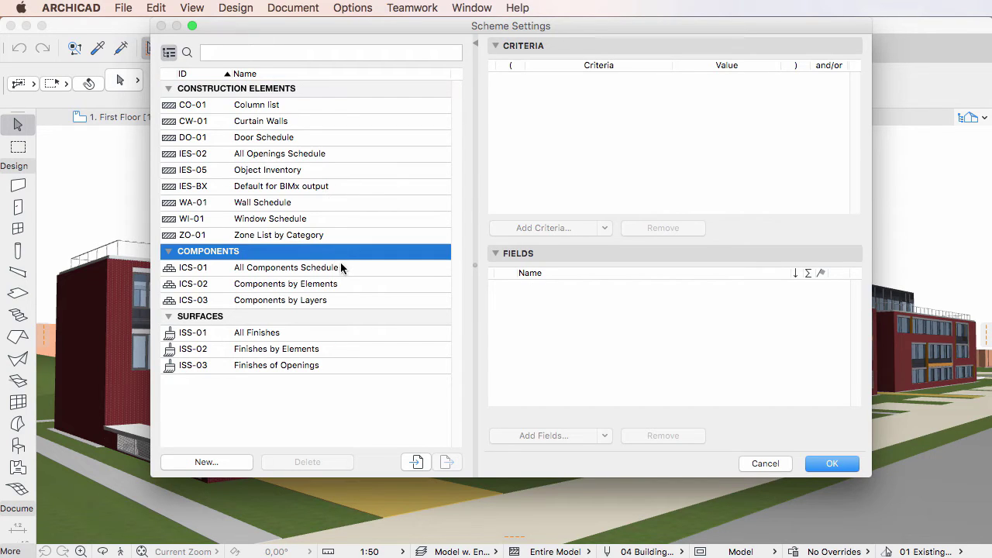
click(338, 318)
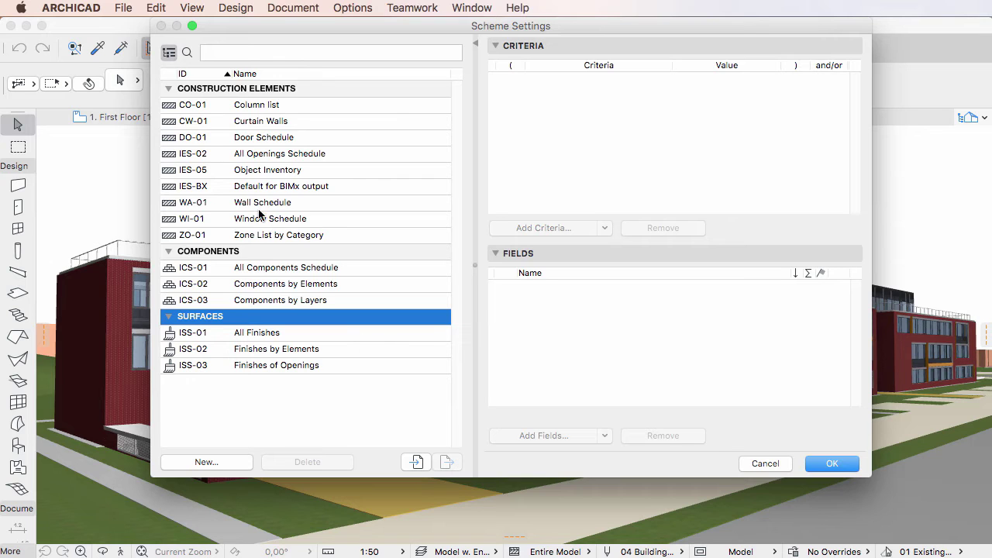
Change the All Openings Schedule scheme ID from IES-02 to OP-01
double_click(347, 153)
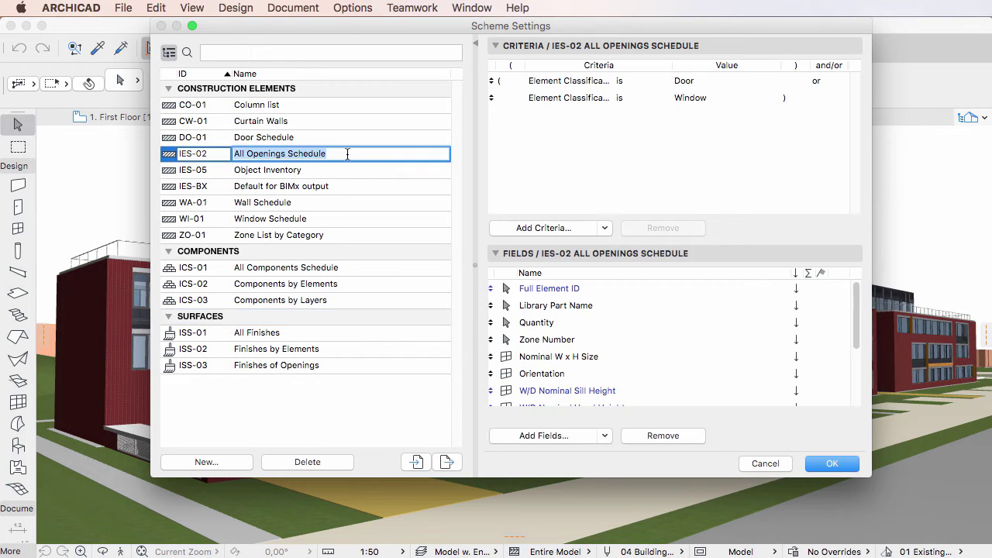
click(208, 153)
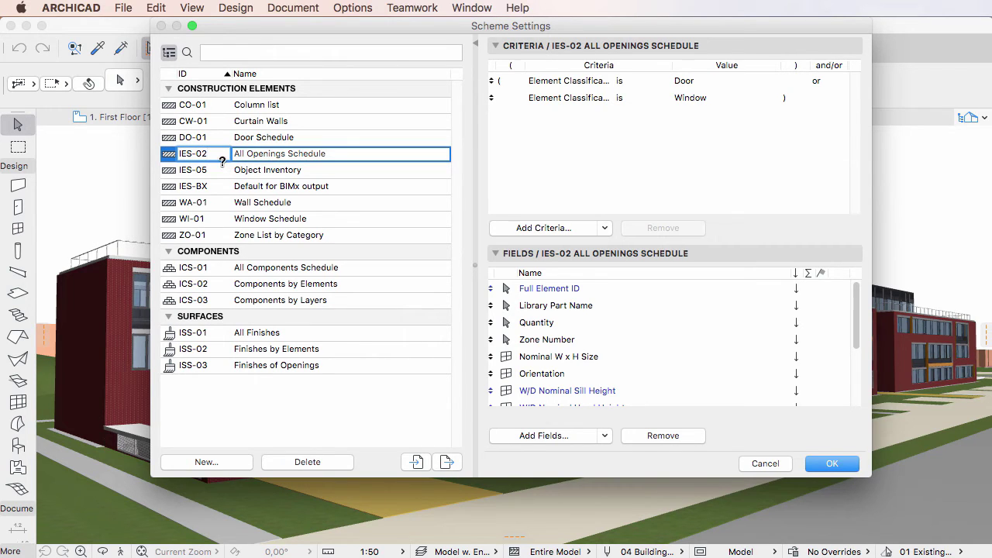
text(1)
key(BackSpace)
key(BackSpace)
key(BackSpace)
key(BackSpace)
text(OP)
key(Return)
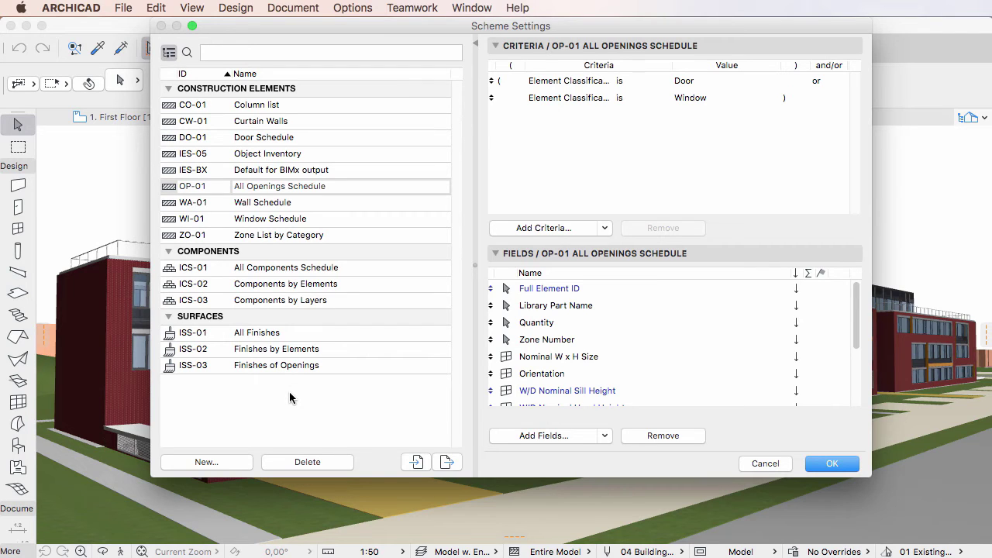
Search the schemes for 'fin', sort the results by level, then clear the search
click(188, 52)
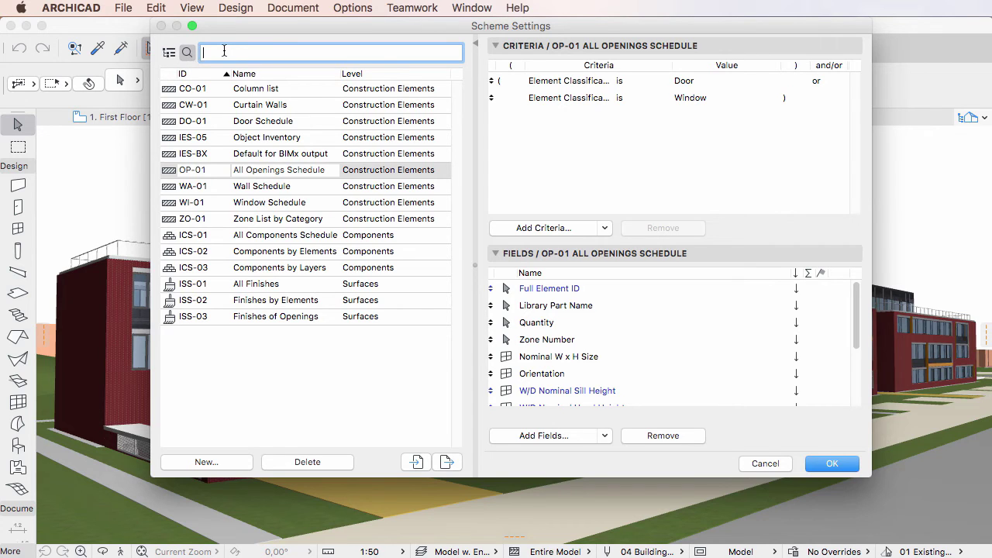
text(fin)
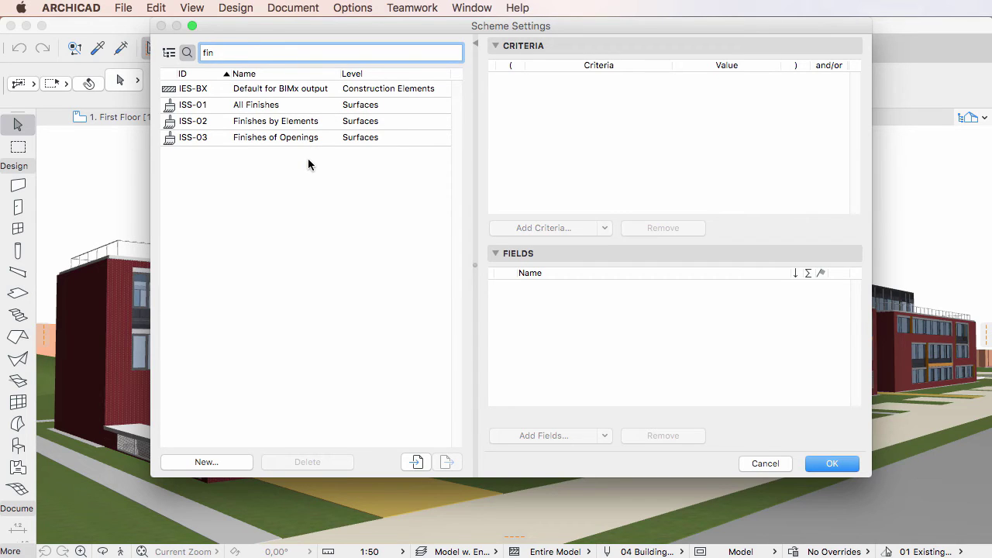
click(391, 72)
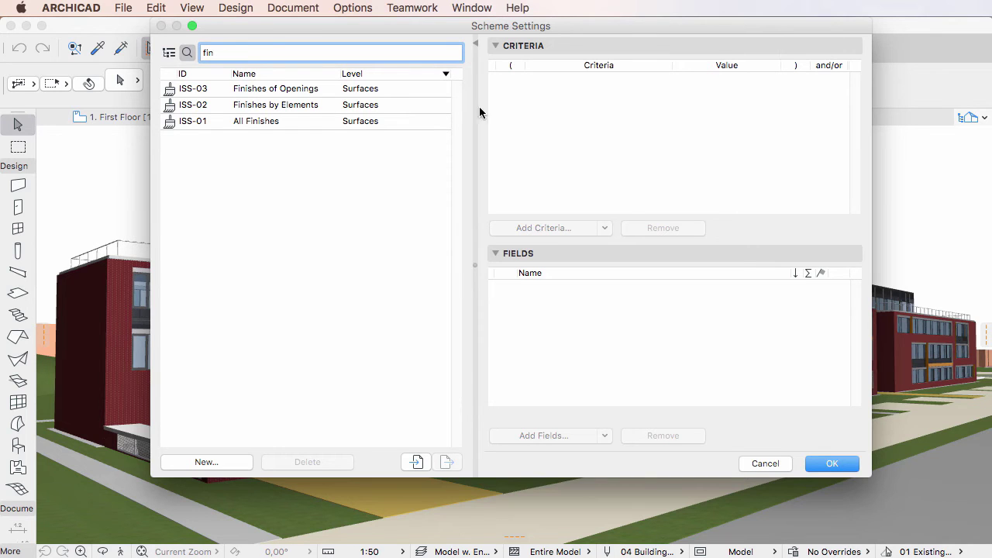
key(BackSpace)
key(BackSpace)
click(167, 55)
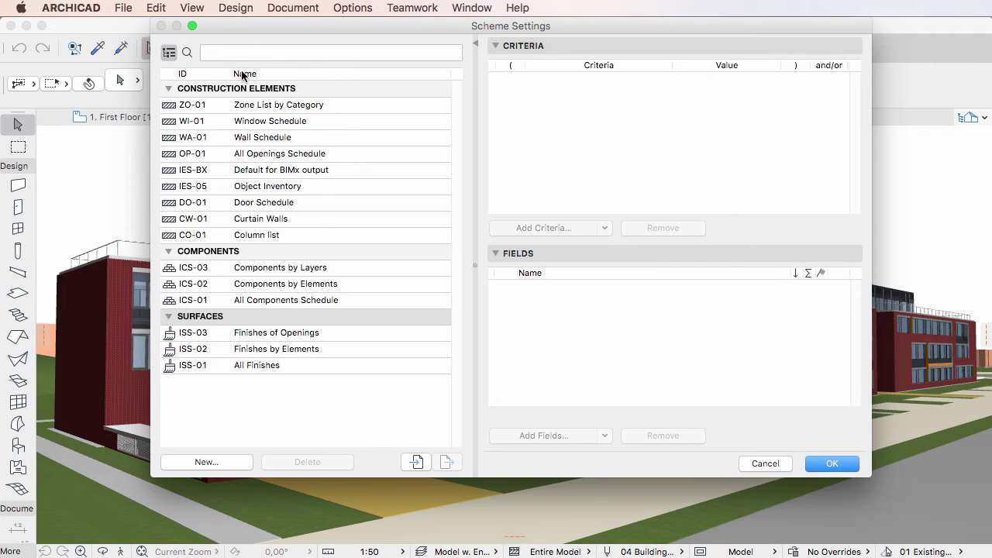
Sort the schemes by ID, open CW-01 Curtain Walls and show its Add Criteria options
click(199, 75)
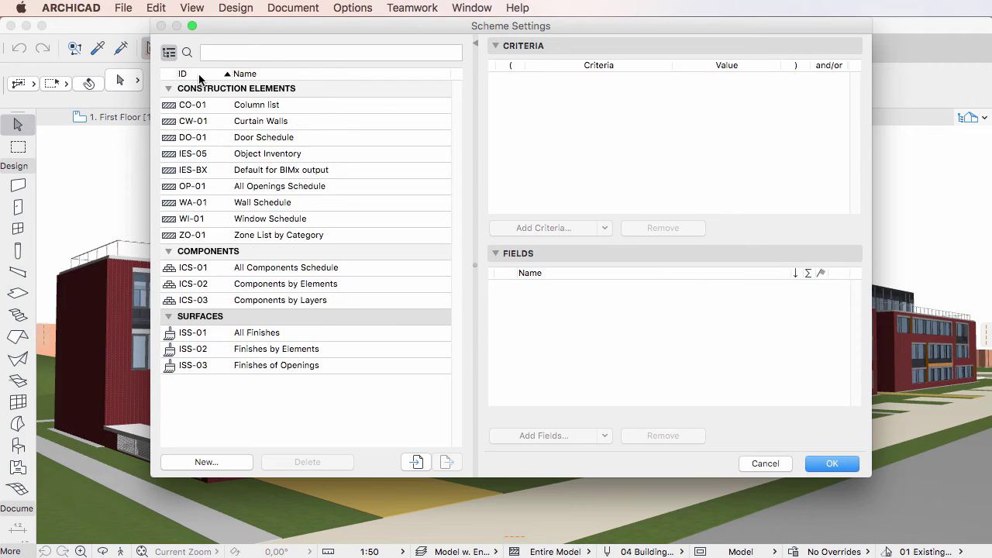
double_click(320, 120)
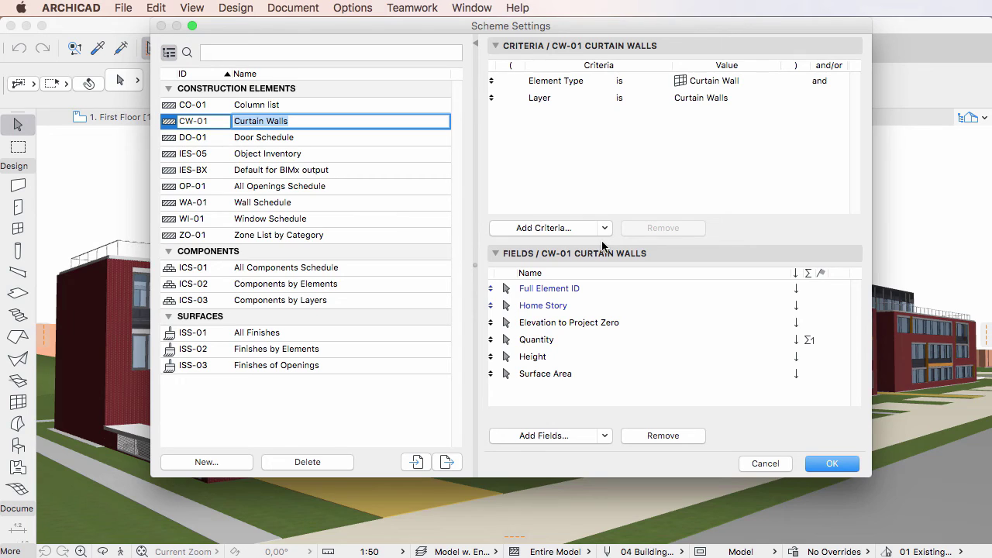
click(605, 228)
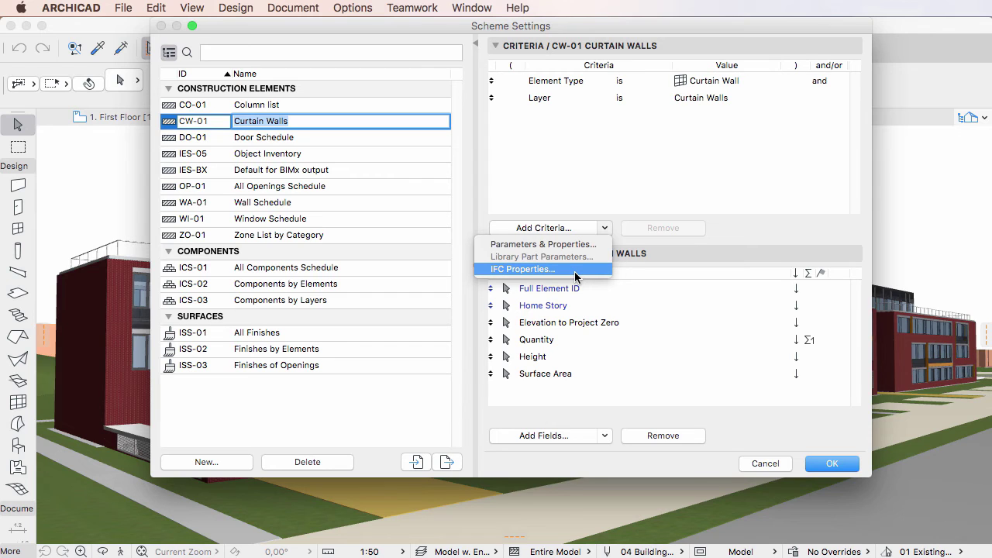
Add the General Ratings property Fire Resistance Rating as a CW-01 Curtain Walls criterion
click(620, 242)
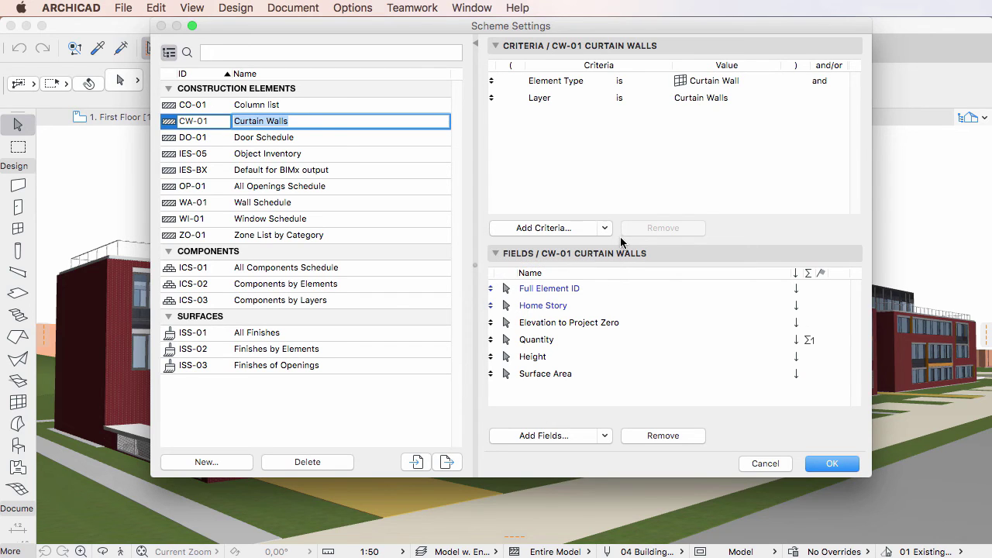
click(571, 230)
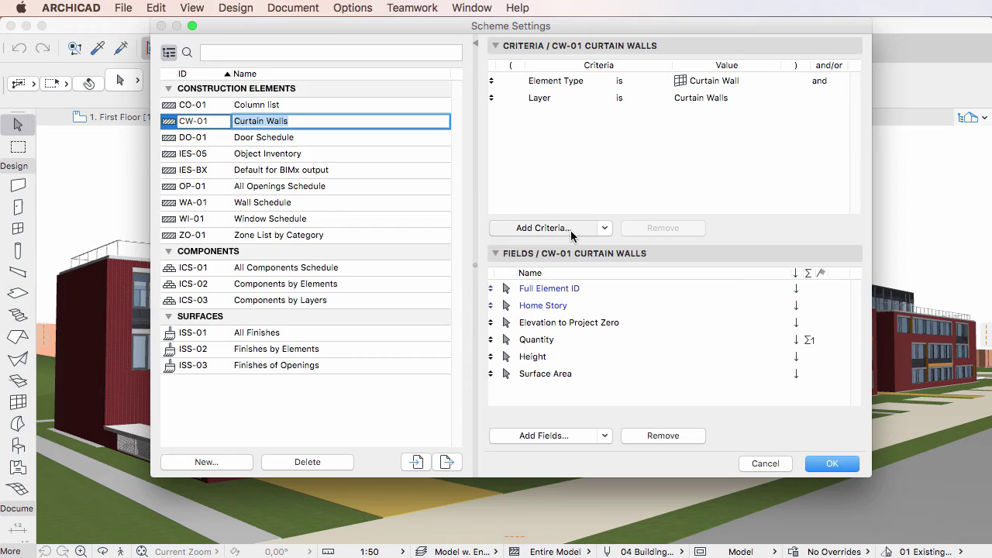
click(619, 241)
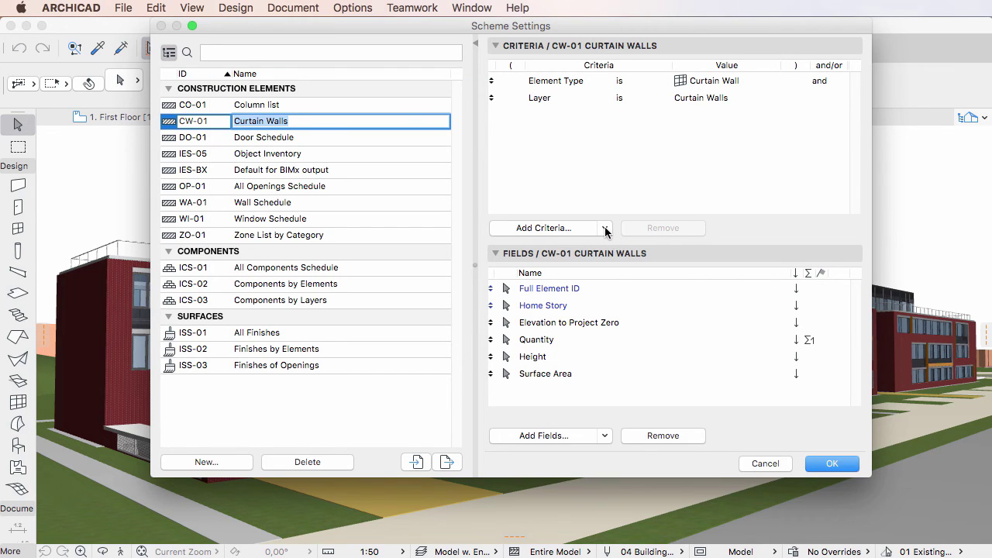
click(604, 229)
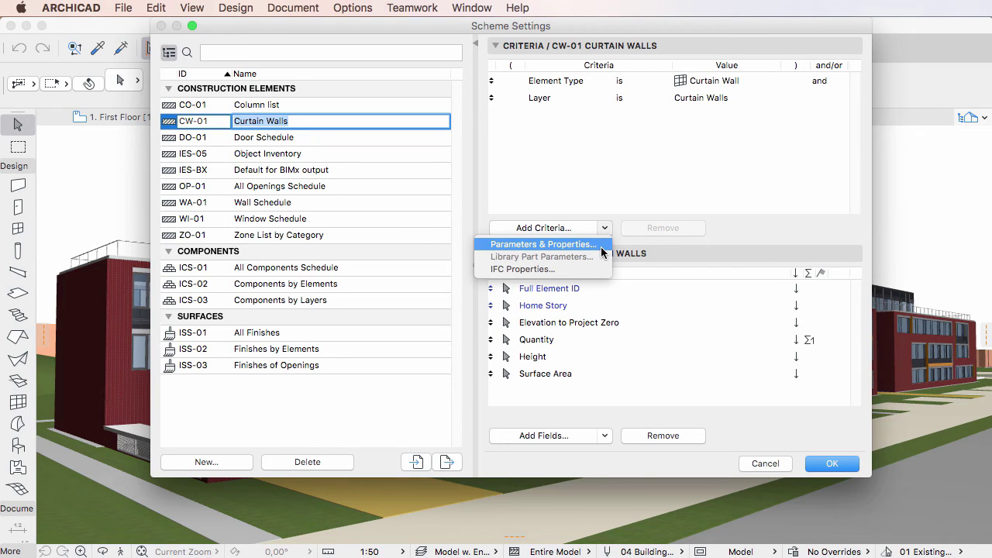
click(600, 246)
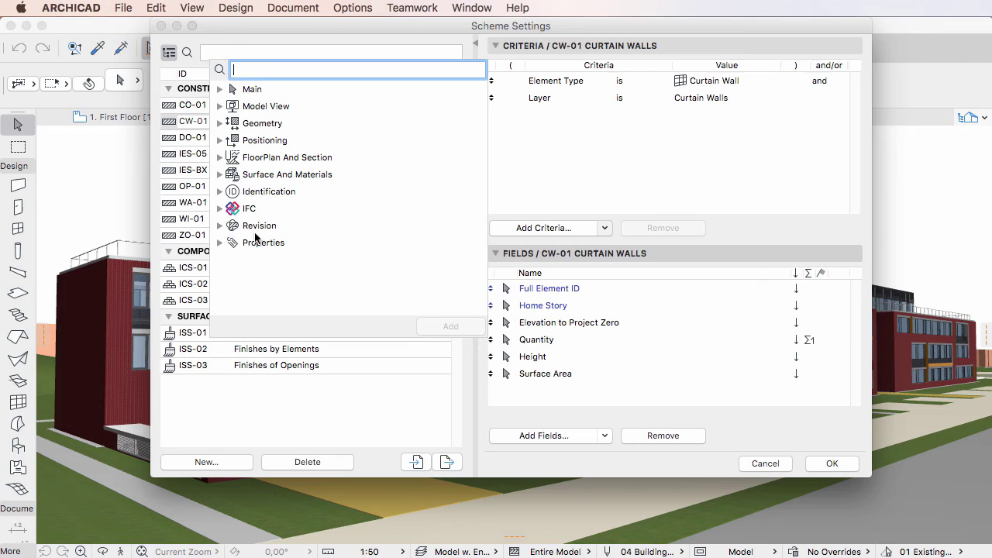
click(220, 243)
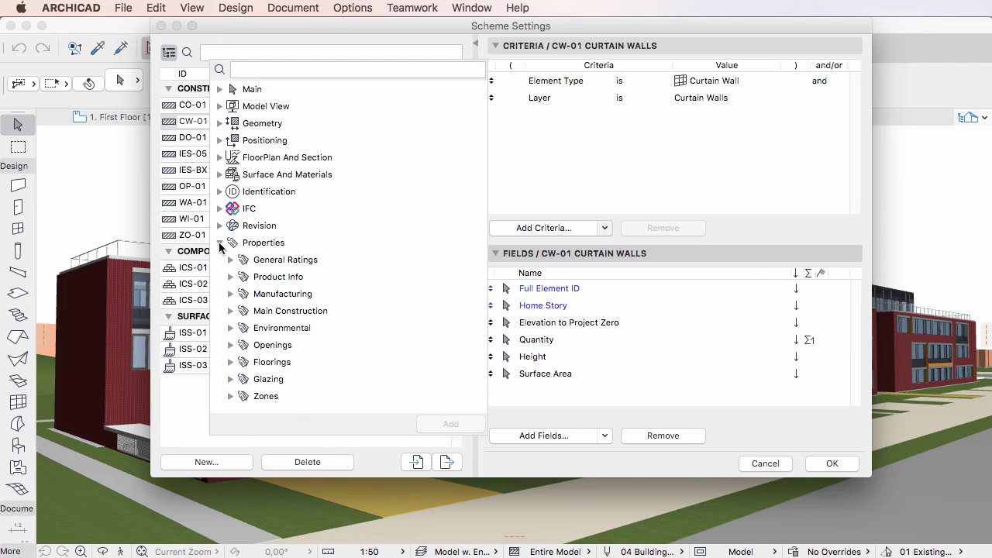
click(229, 261)
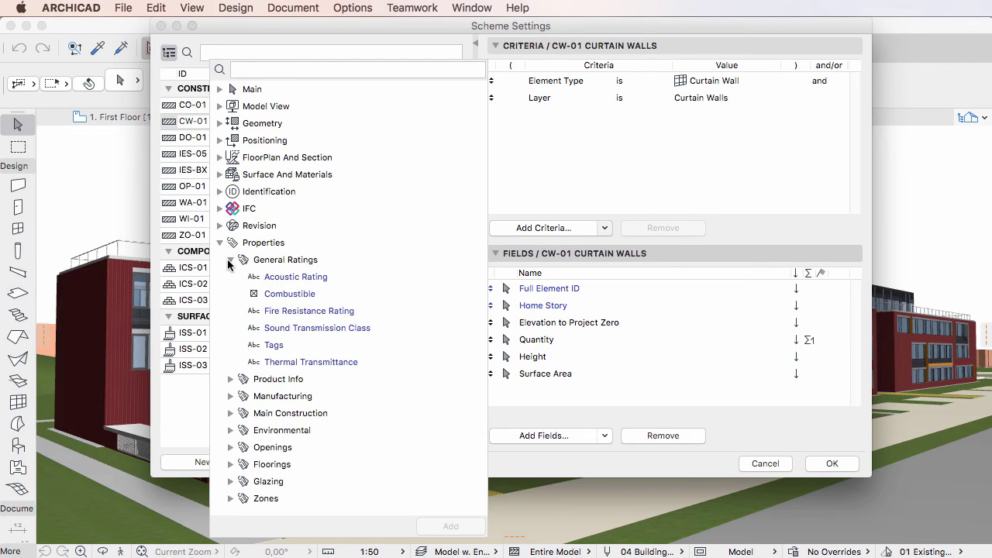
double_click(303, 310)
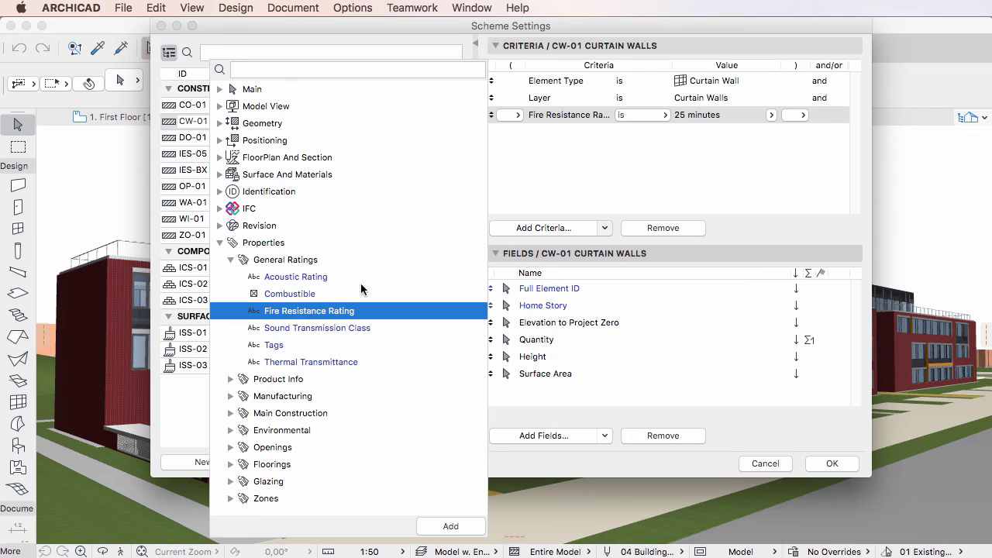
click(712, 167)
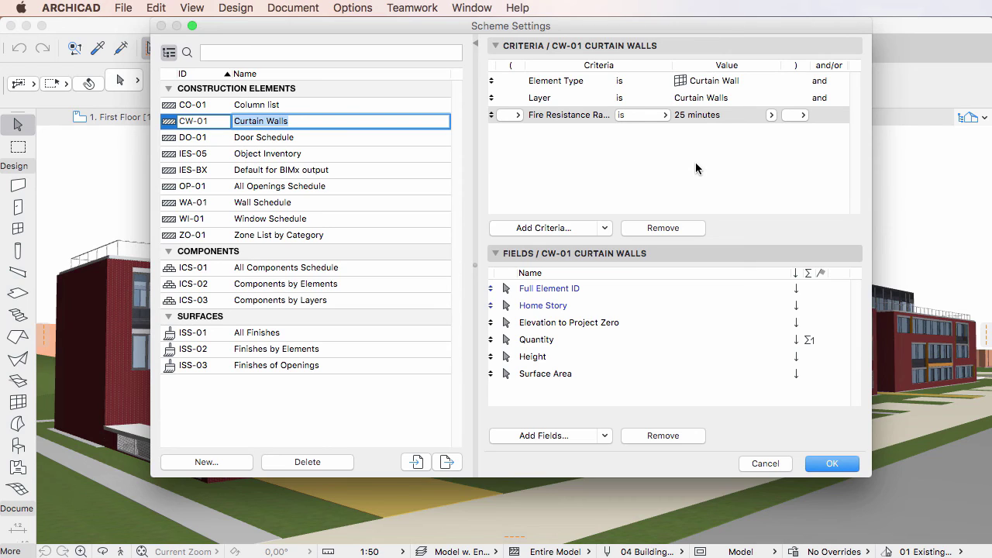
Remove the Fire Resistance Rating criterion and add Product Info fields Barcode, Model and Serial No
click(693, 231)
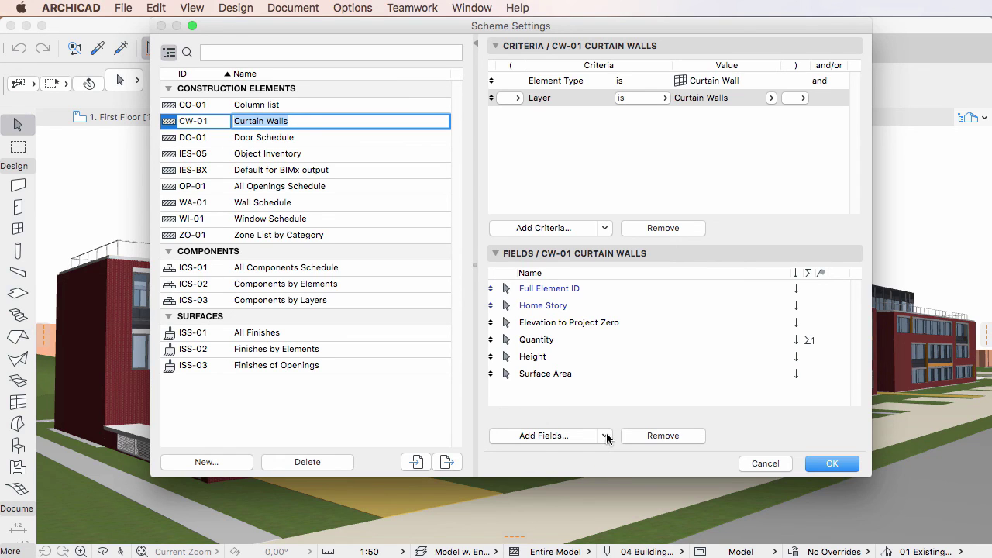
click(605, 435)
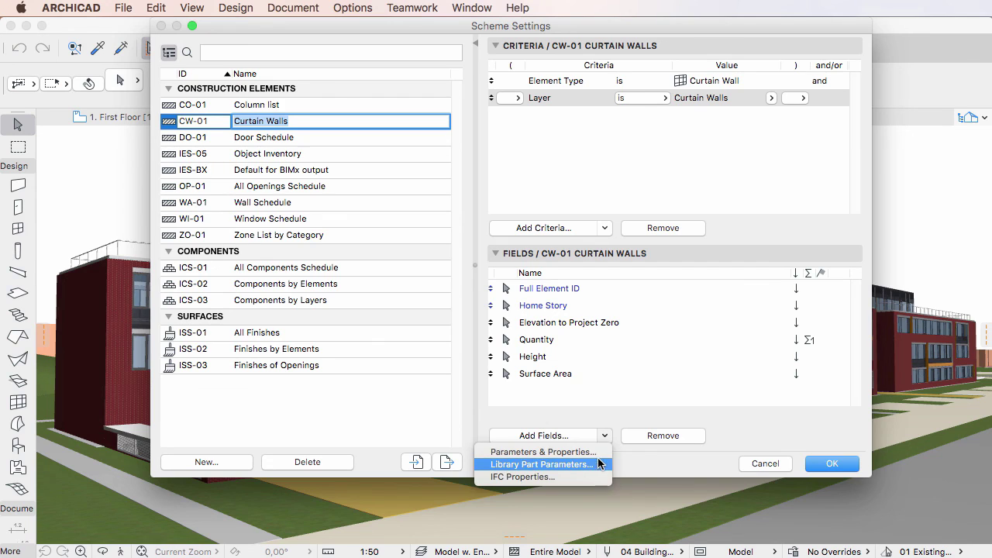
click(598, 452)
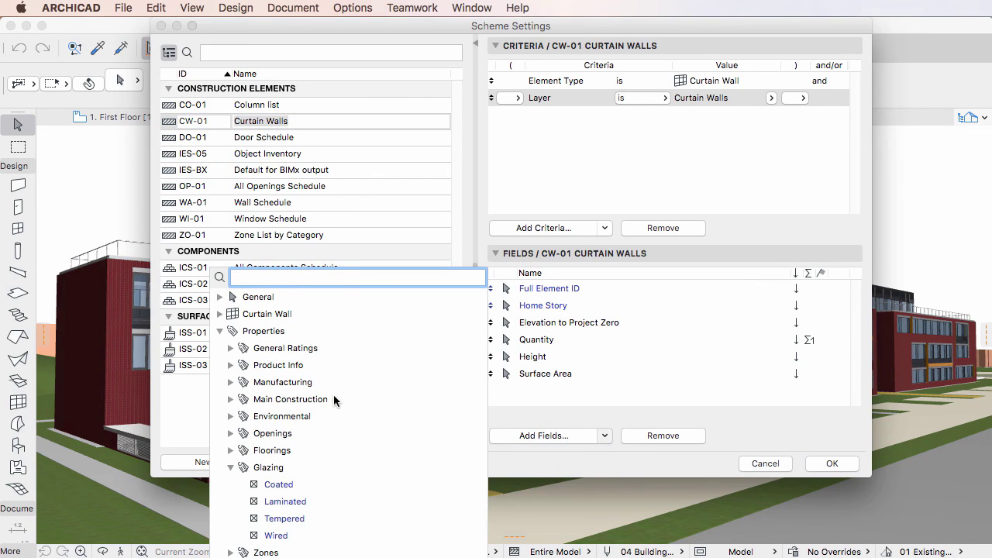
click(230, 365)
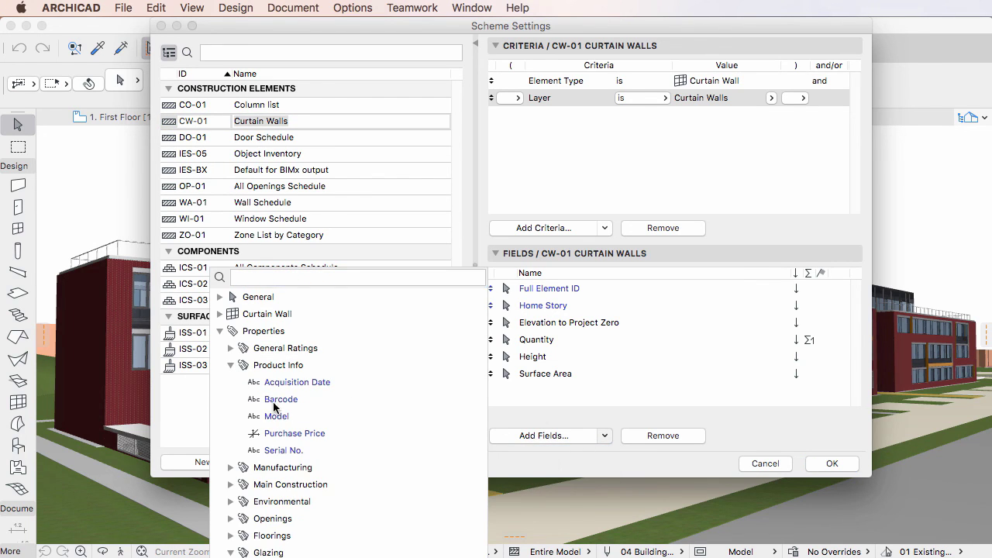
double_click(280, 400)
double_click(278, 417)
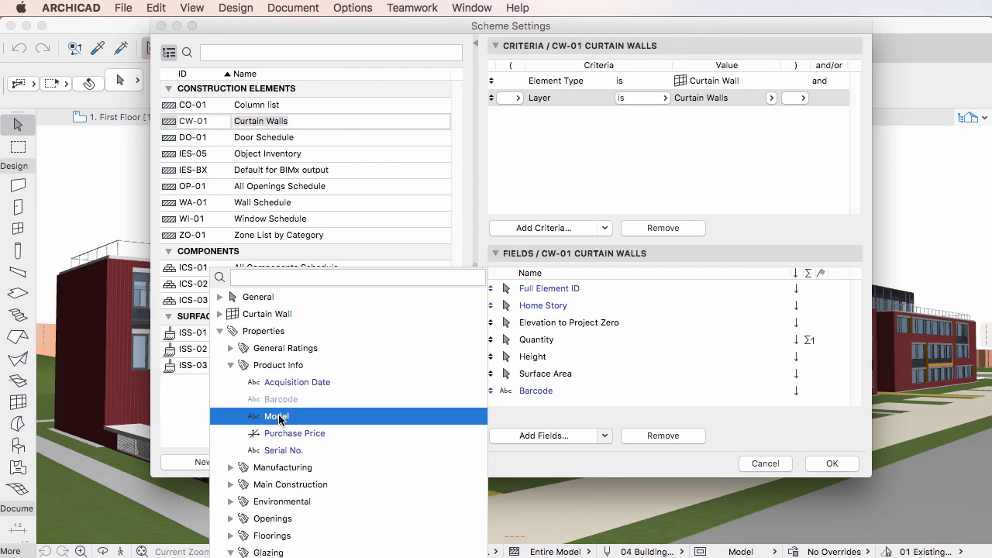
double_click(284, 451)
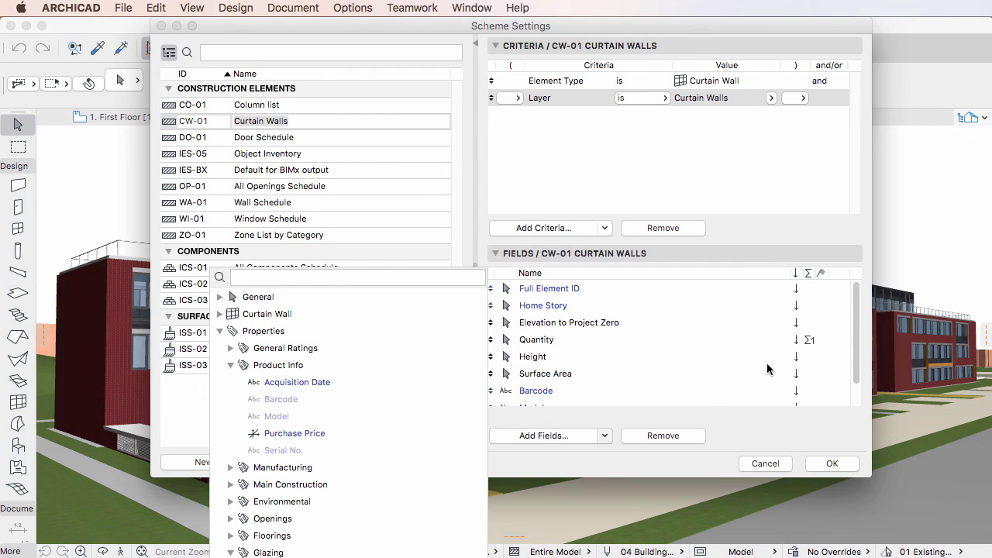